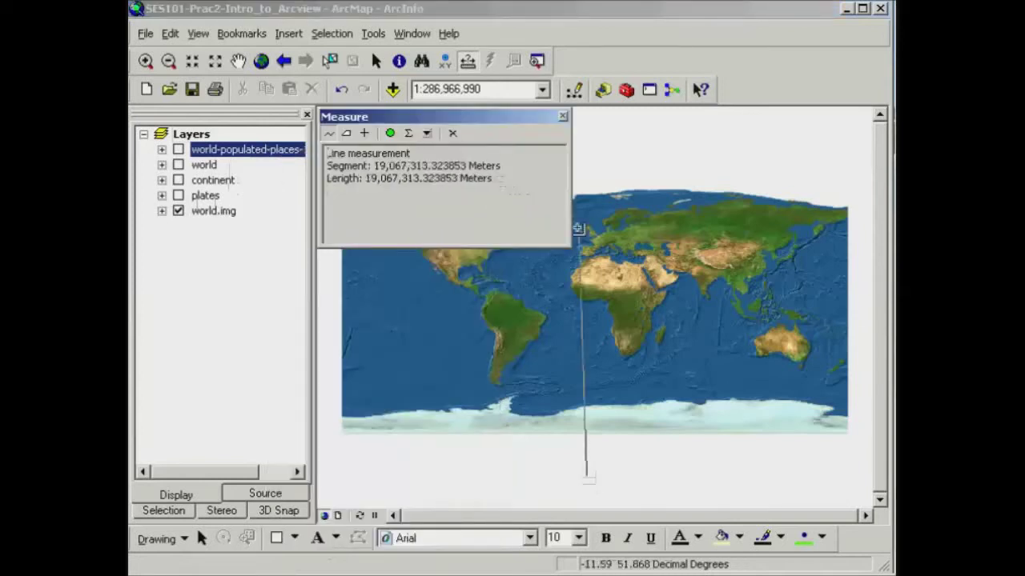
- Close the Measure window to remove the measured line and return to the Select Elements tool
left_click(563, 116)
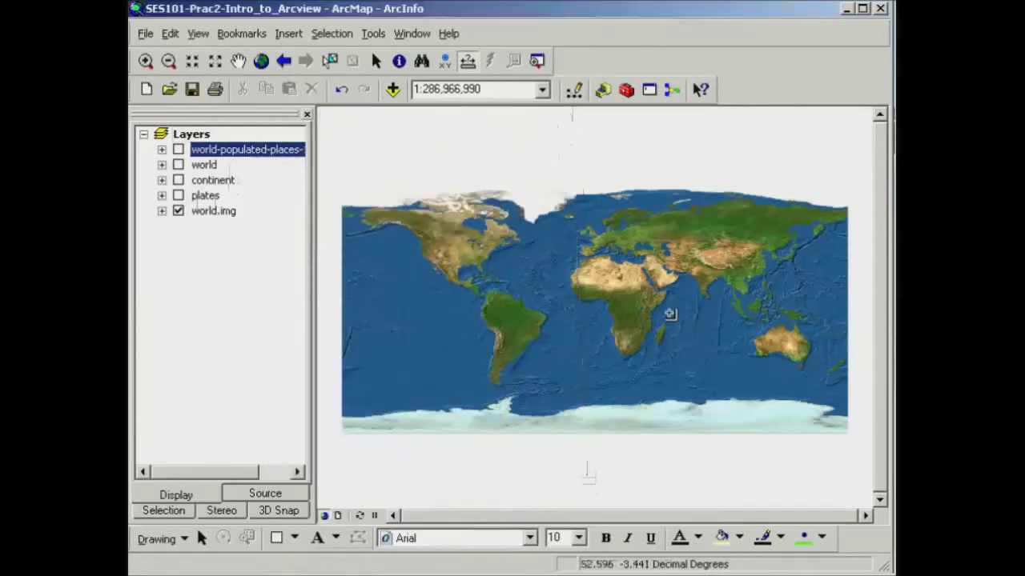
left_click(376, 61)
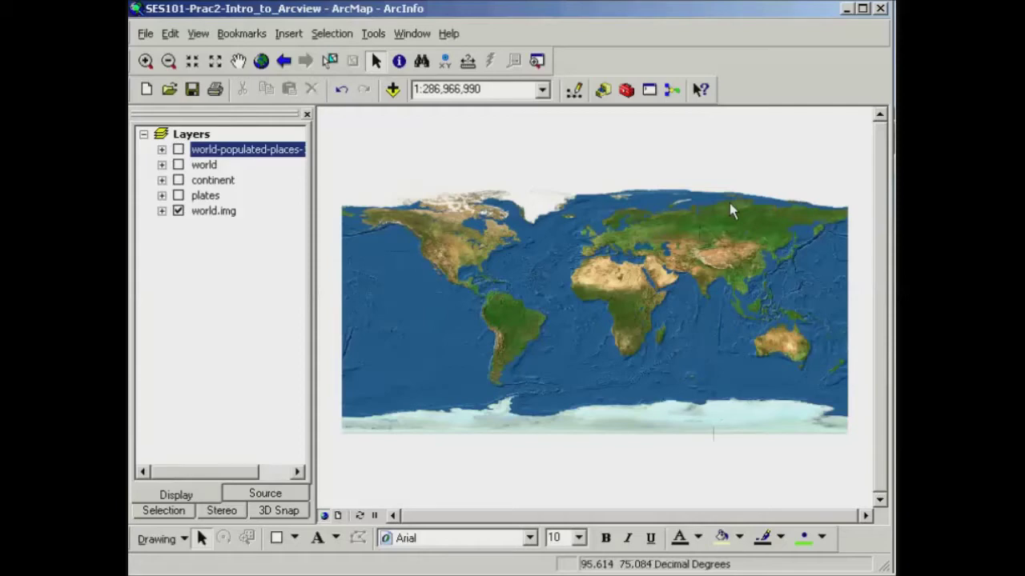
- Open the Data Frame Properties of the Layers data frame
left_click(192, 135)
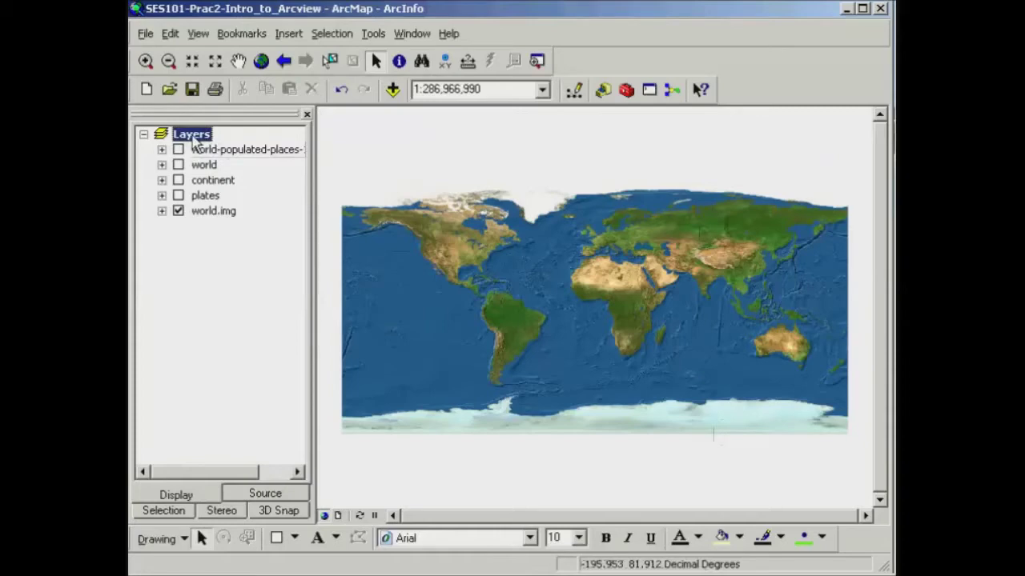
right_click(195, 140)
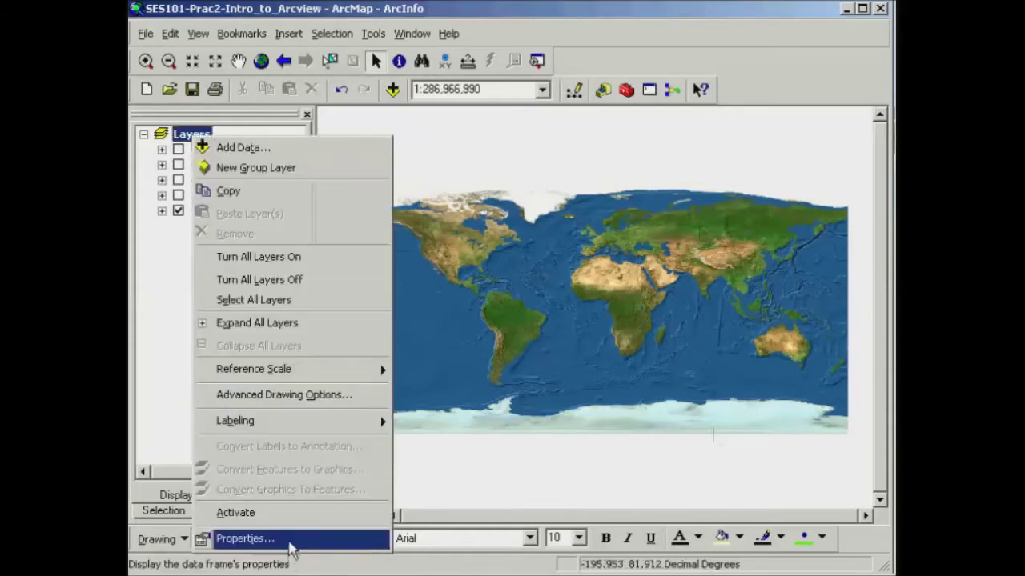
left_click(287, 539)
left_click_drag(511, 25, 353, 19)
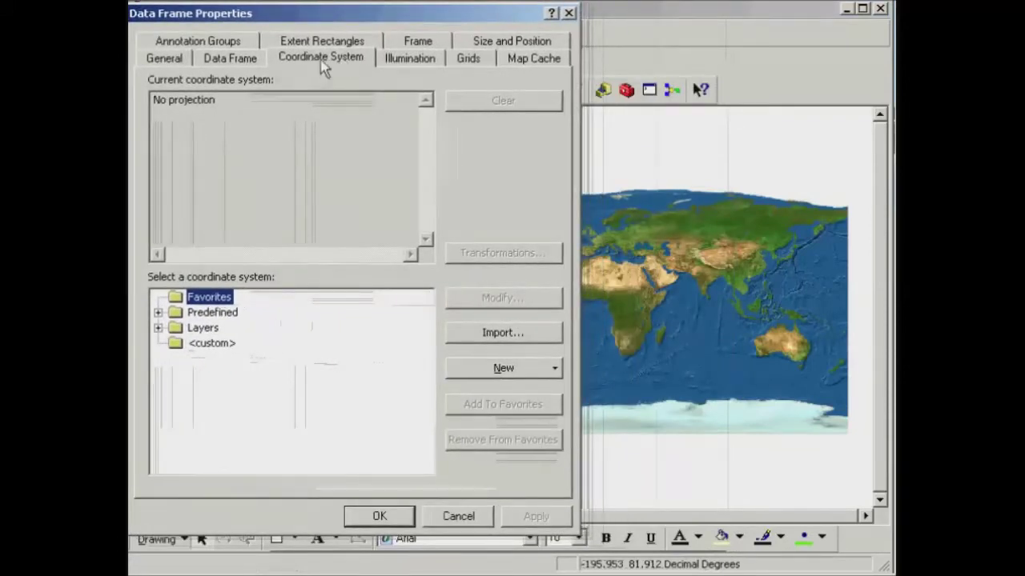
- Expand Predefined > Projected Coordinate Systems > World and select the Aitoff projection
left_click(158, 313)
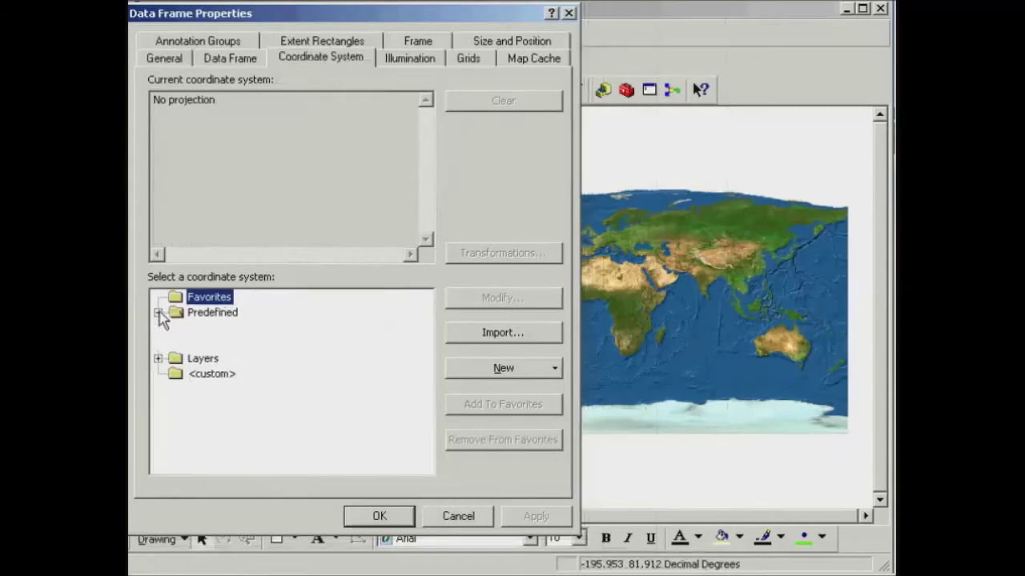
left_click(175, 344)
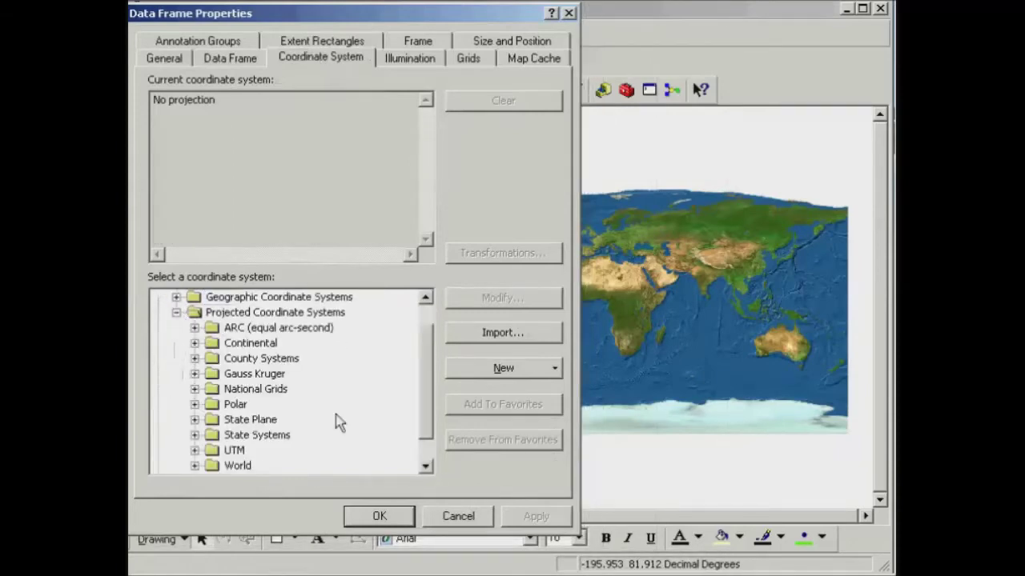
left_click(194, 466)
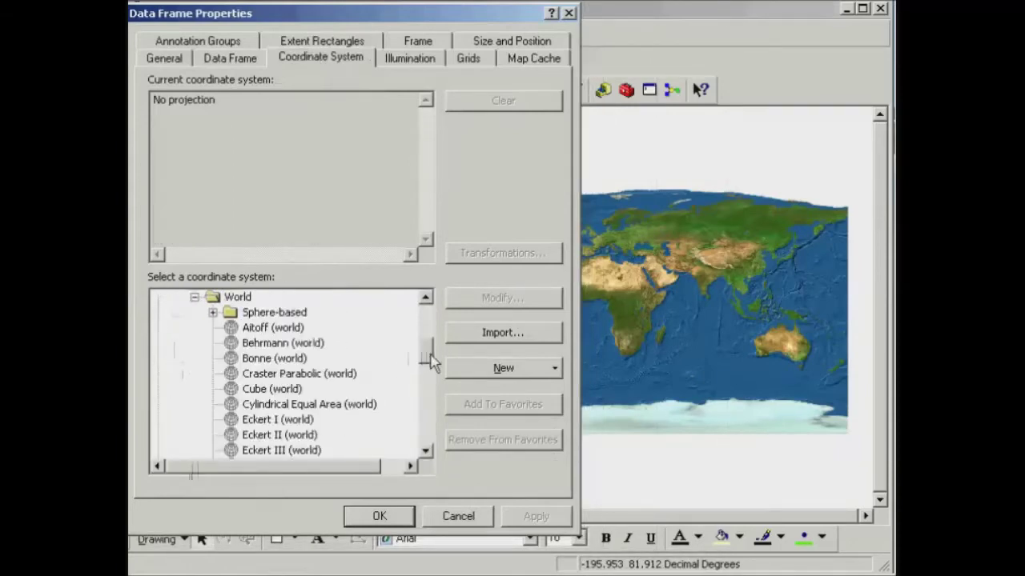
left_click_drag(430, 361, 425, 325)
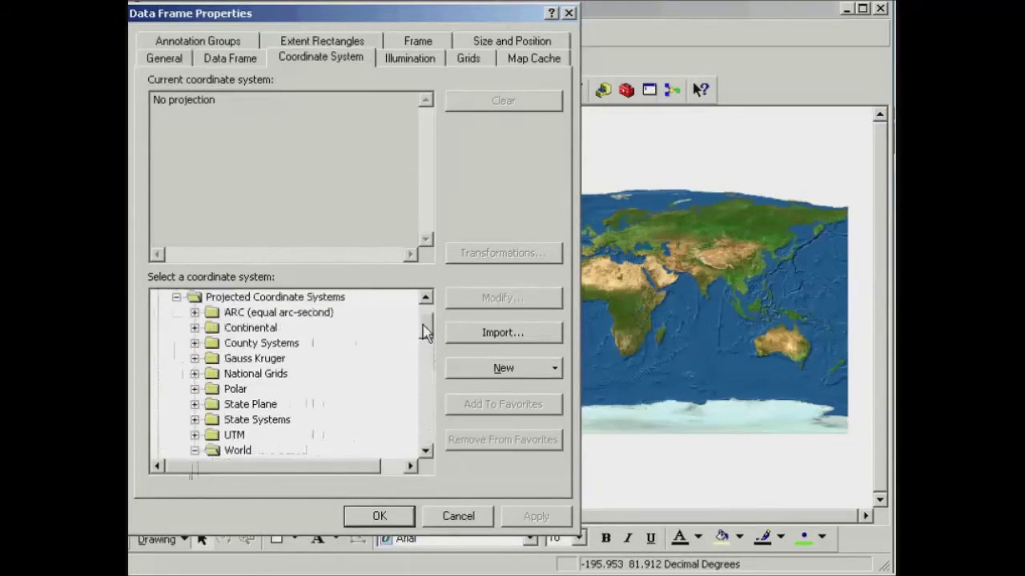
left_click(426, 452)
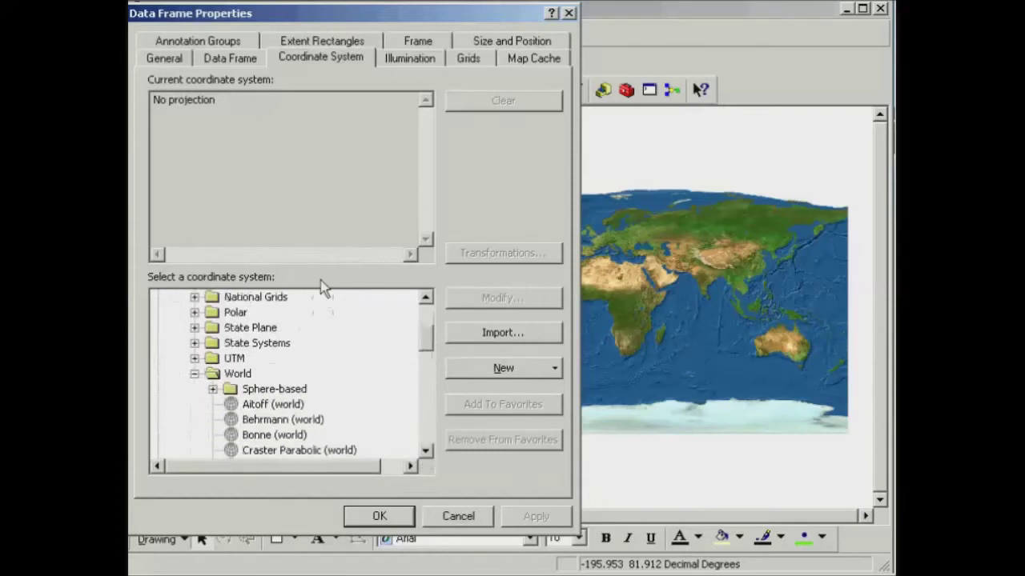
left_click(426, 451)
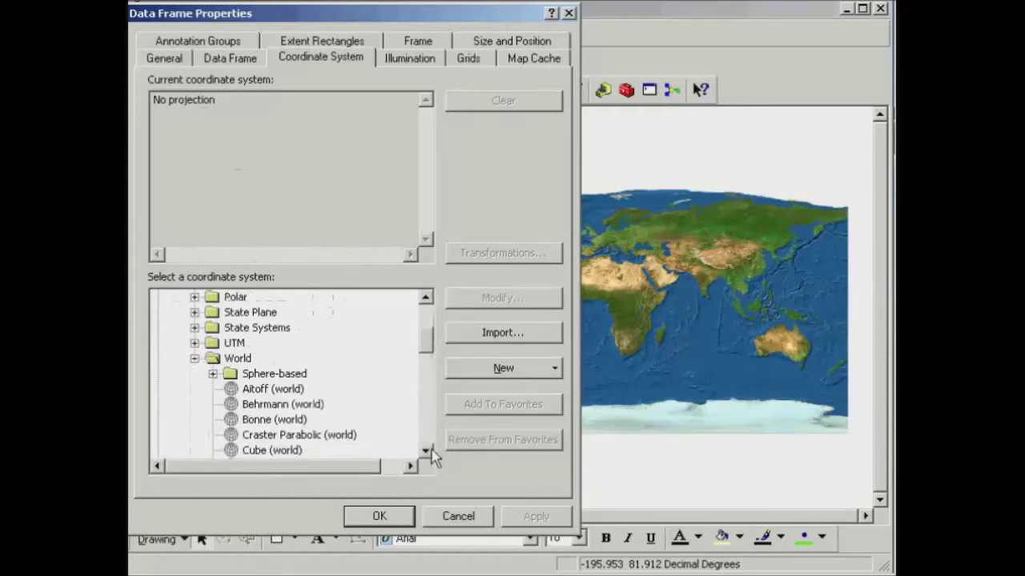
left_click(426, 452)
left_click(426, 452)
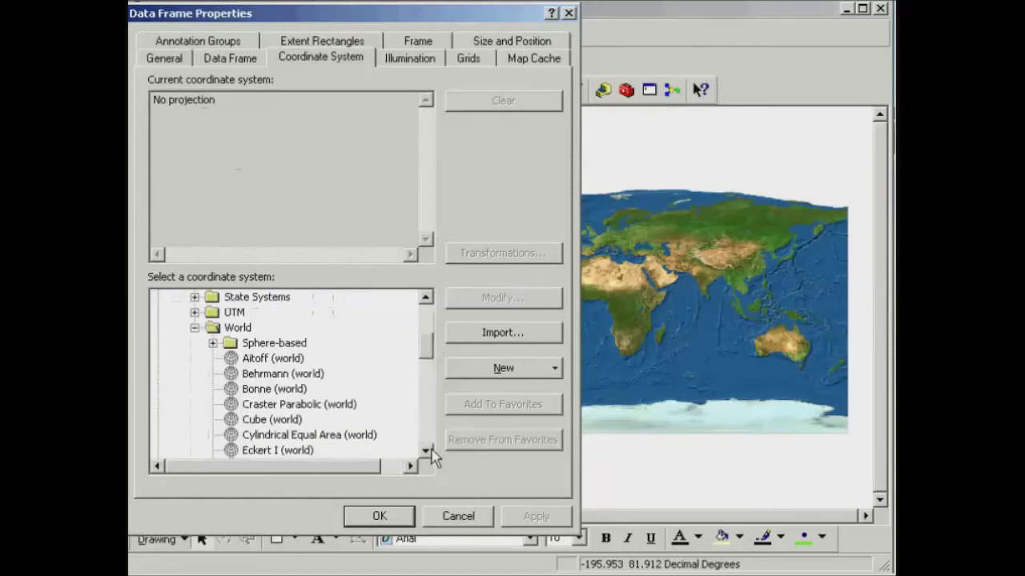
left_click(263, 362)
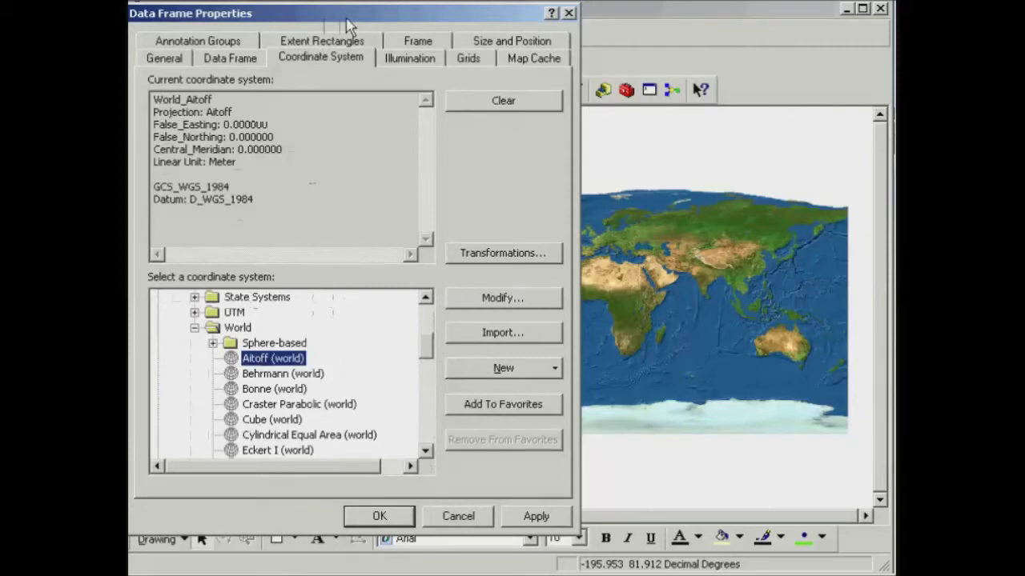
- Apply World_Aitoff to the map, then clear the coordinate system to No projection
left_click_drag(346, 24, 80, 20)
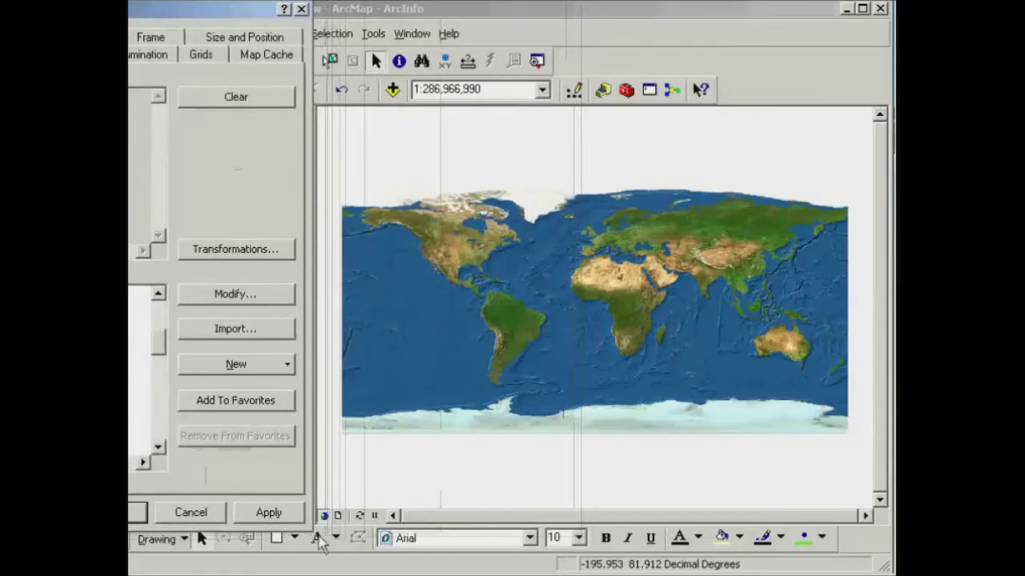
left_click(268, 514)
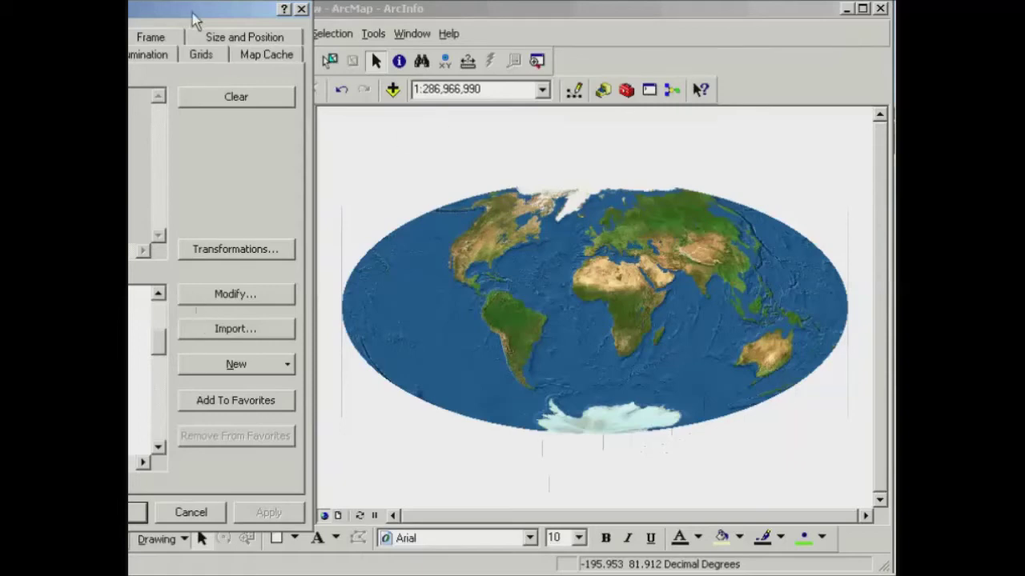
left_click_drag(194, 20, 466, 19)
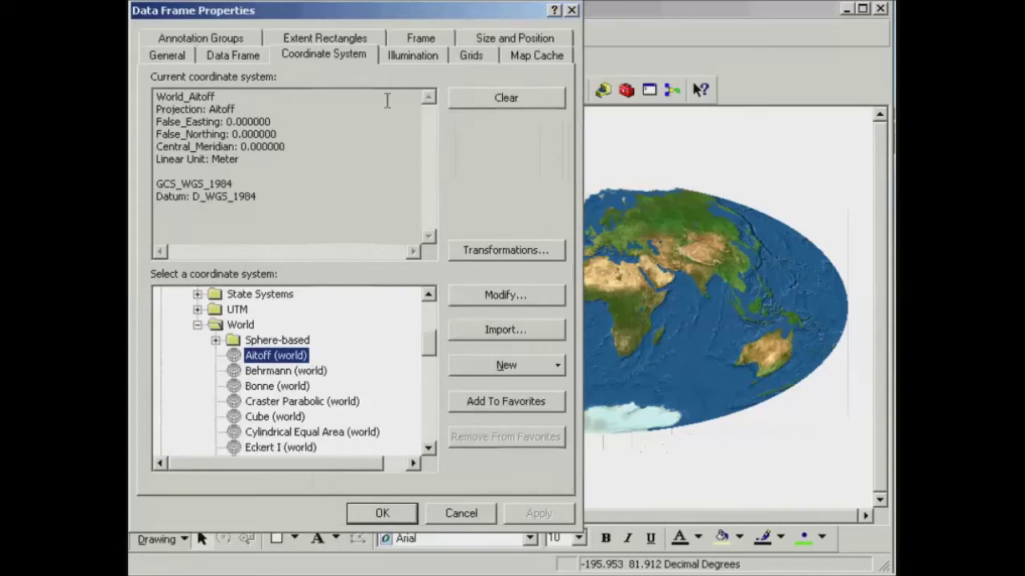
left_click(526, 102)
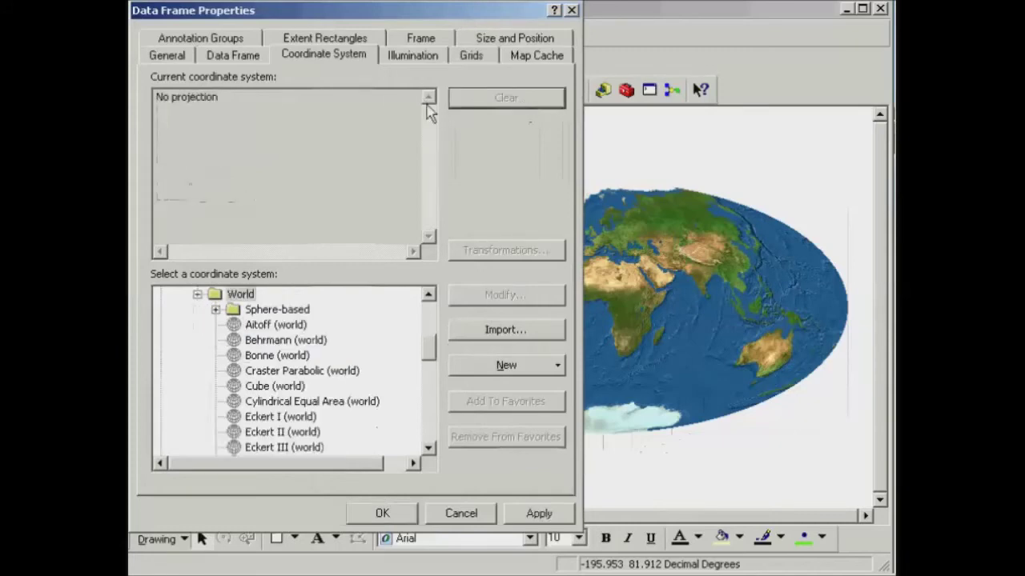
- Apply No projection so the world map returns to its rectangular layout
left_click_drag(407, 16, 91, 20)
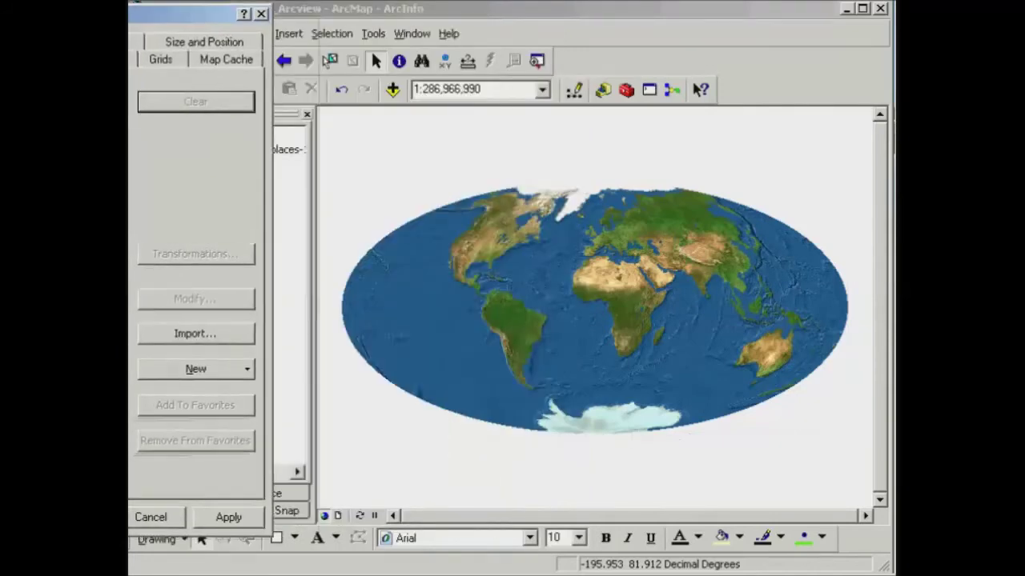
left_click(233, 522)
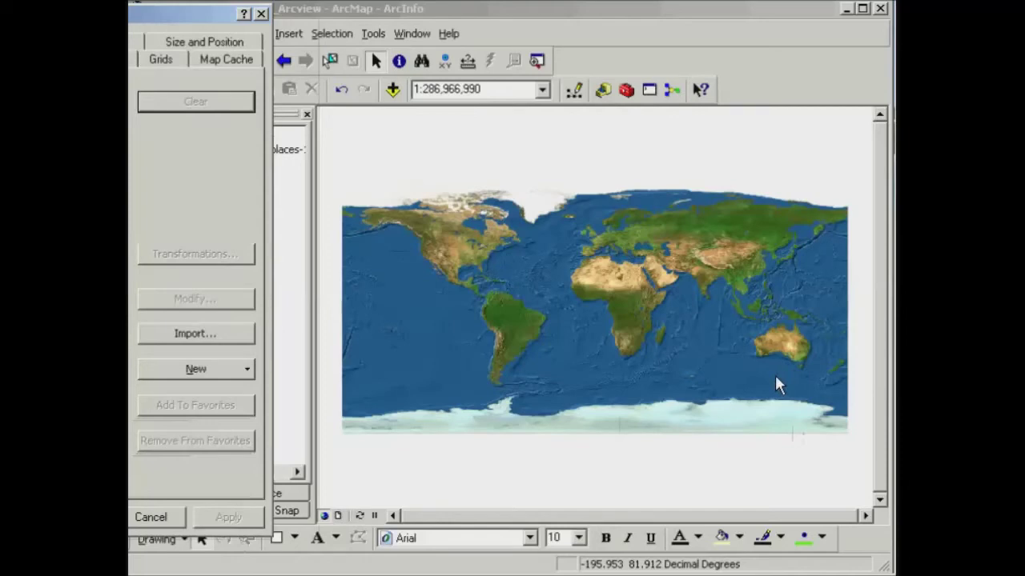
left_click_drag(71, 9, 381, 9)
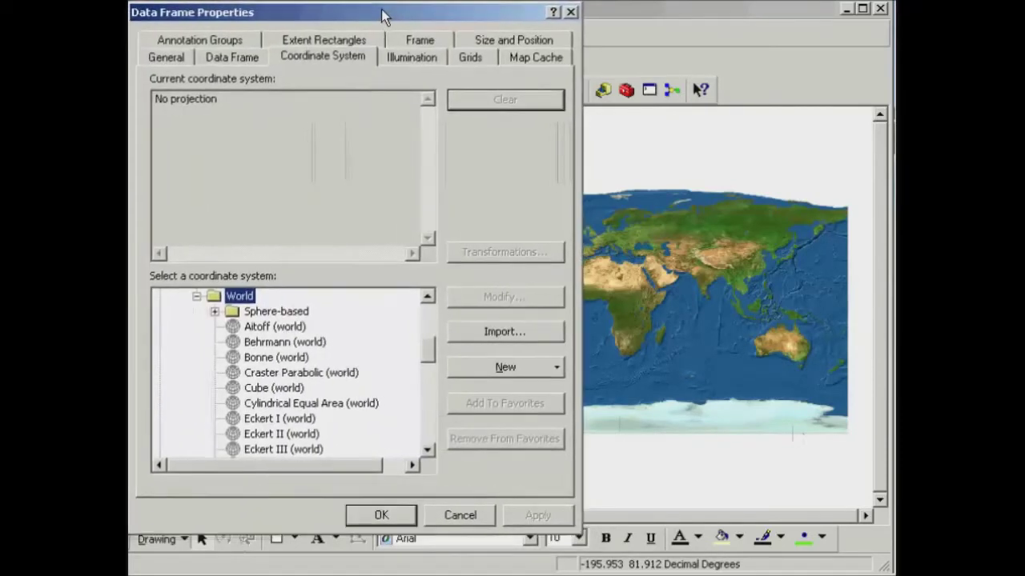
left_click(250, 328)
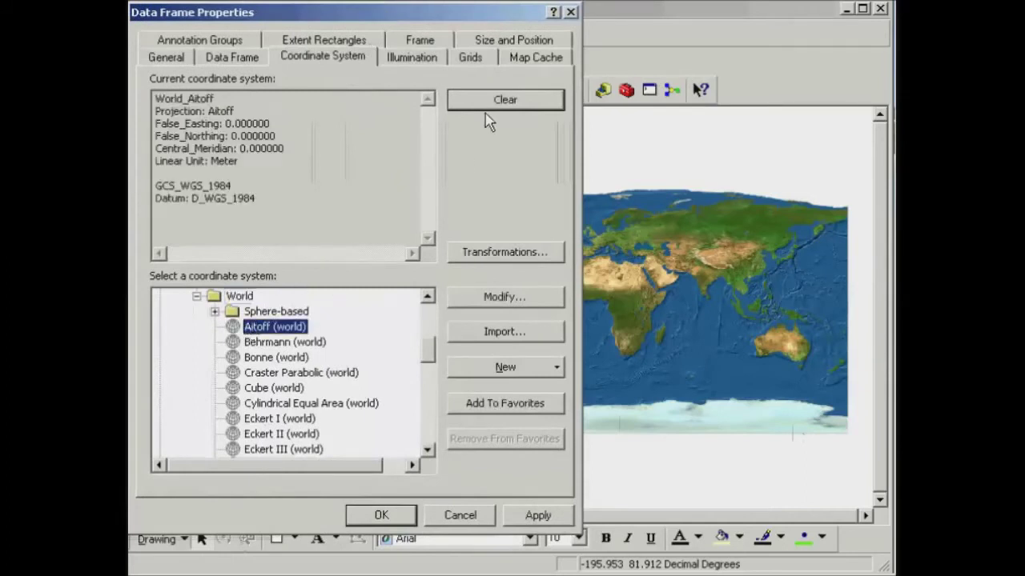
left_click(536, 516)
left_click_drag(458, 16, 213, 18)
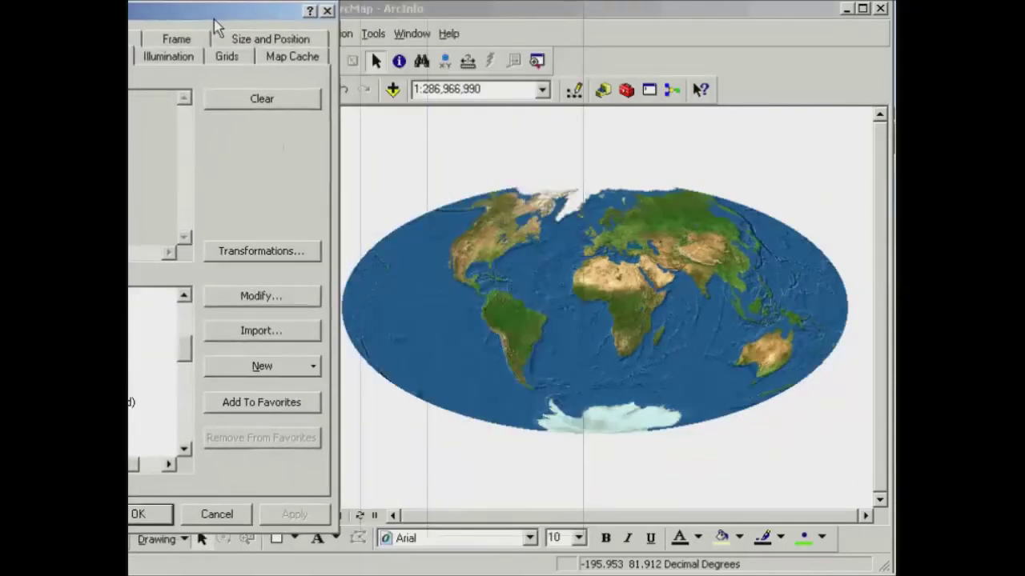
left_click_drag(215, 21, 521, 27)
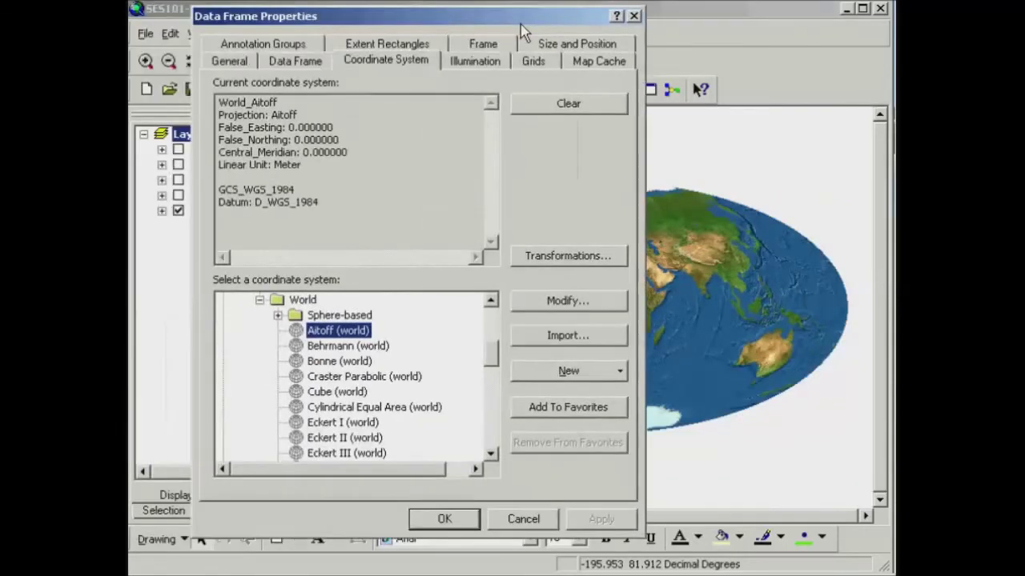
left_click(220, 156)
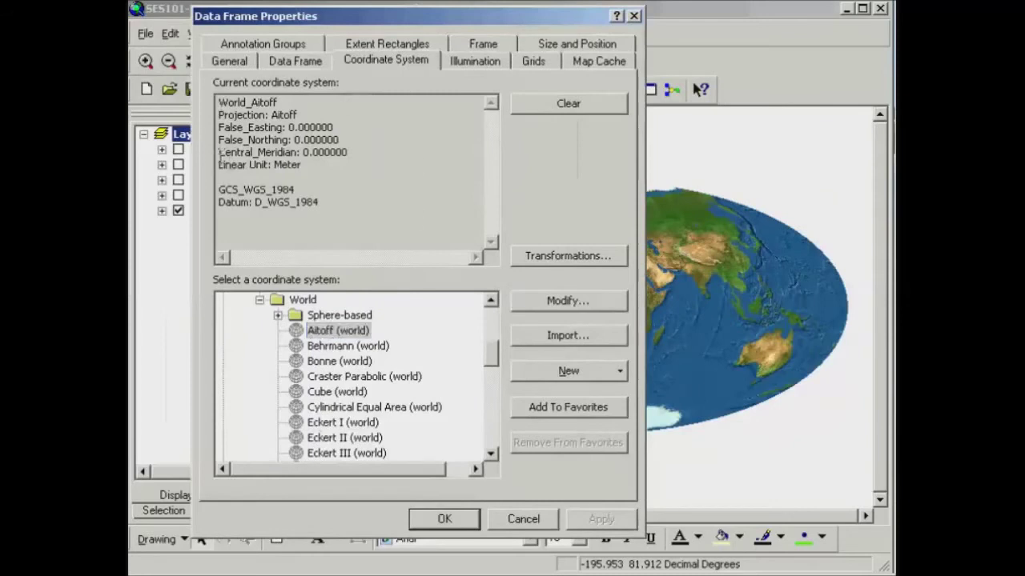
left_click_drag(220, 156, 352, 153)
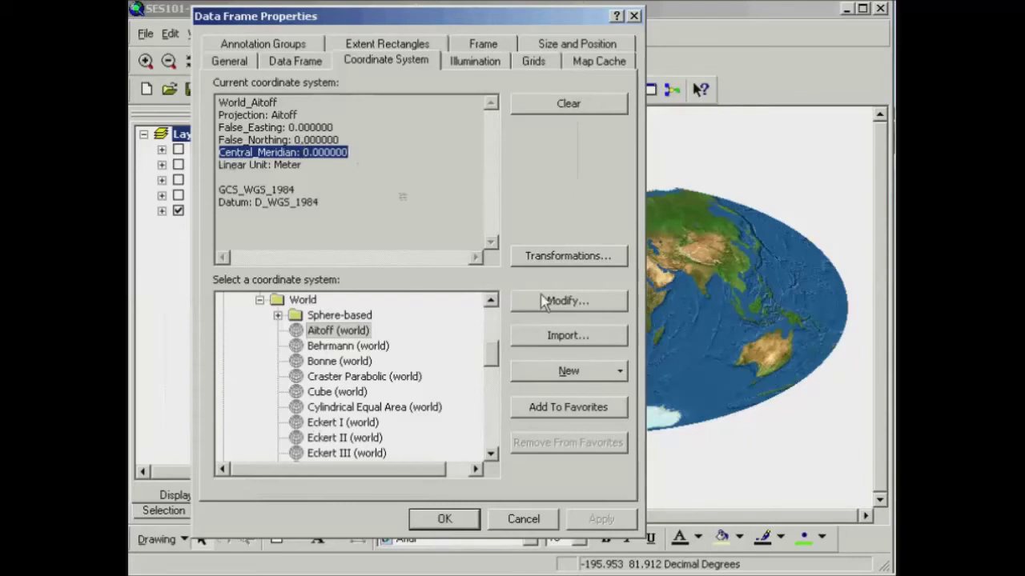
- Modify World_Aitoff so its Central_Meridian is 175
left_click(595, 305)
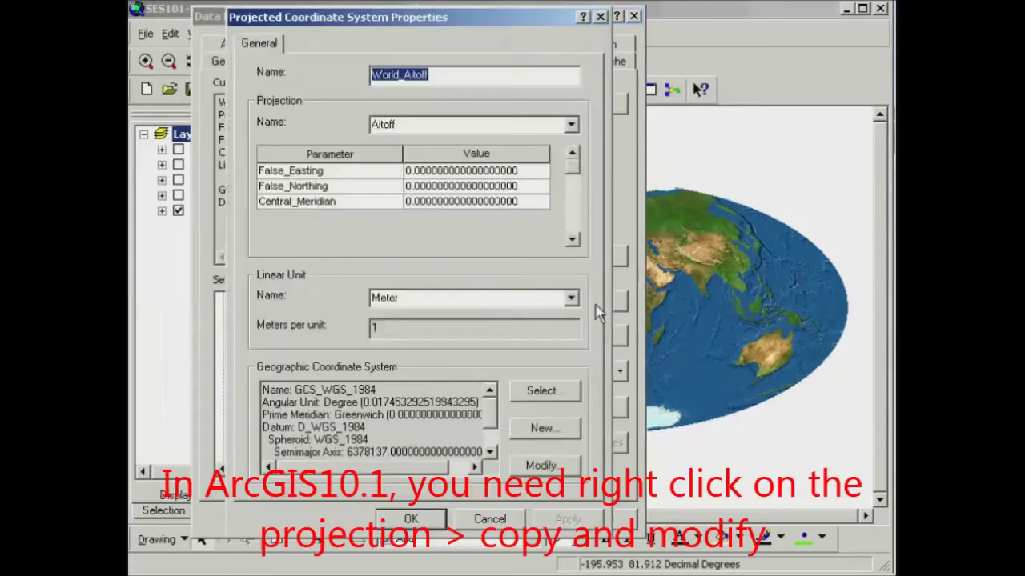
left_click(508, 201)
left_click_drag(530, 201, 415, 210)
type("1")
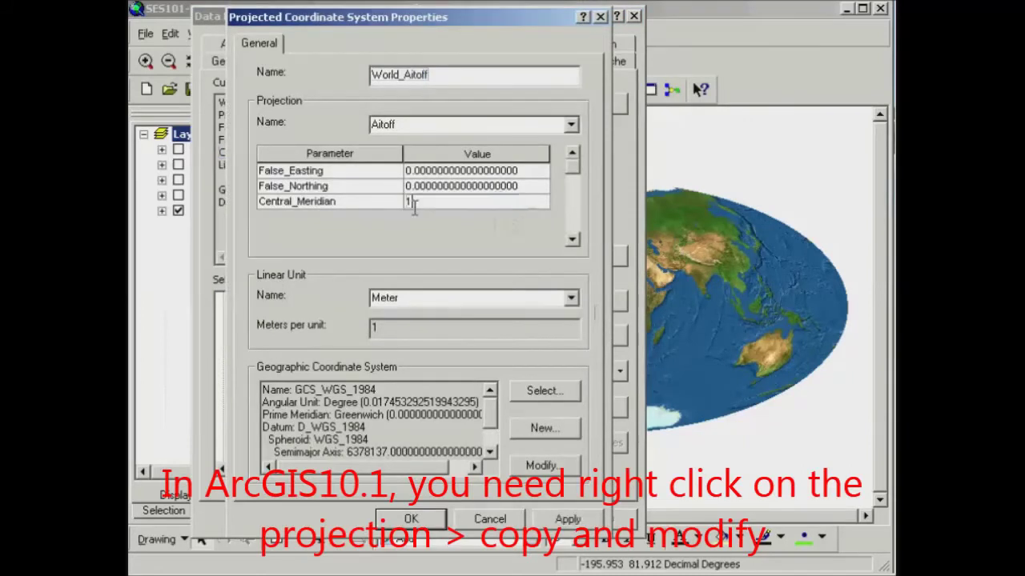
type("75")
left_click(401, 518)
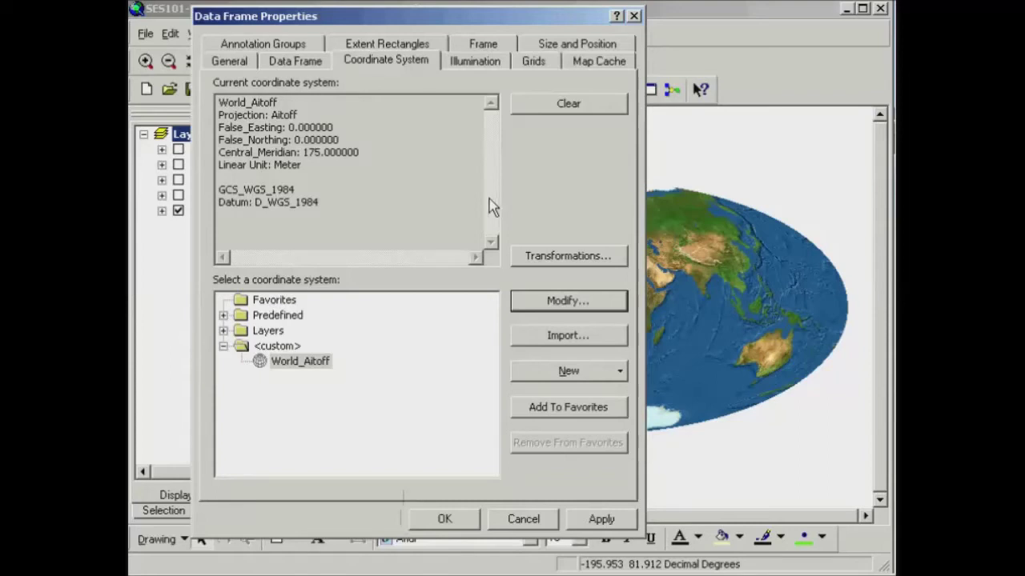
- Apply the custom Aitoff projection so the map redraws centred on meridian 175
left_click_drag(489, 27, 177, 24)
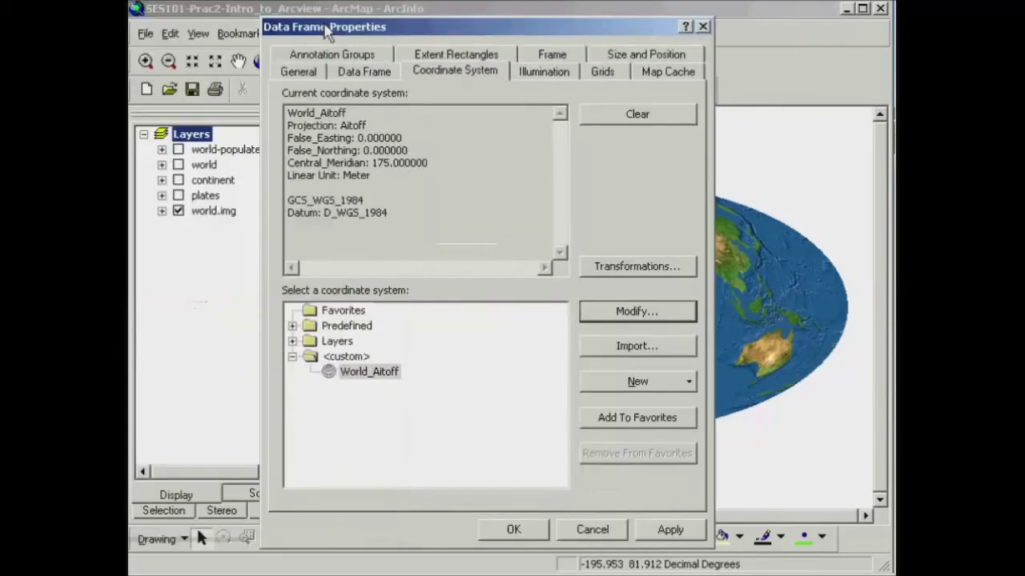
left_click_drag(329, 24, 296, 24)
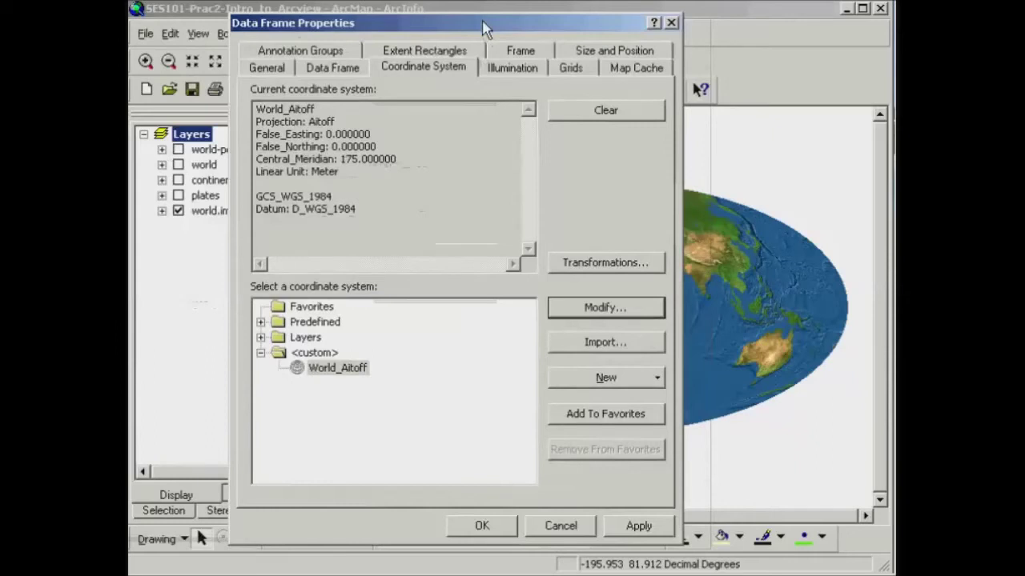
left_click_drag(480, 26, 138, 13)
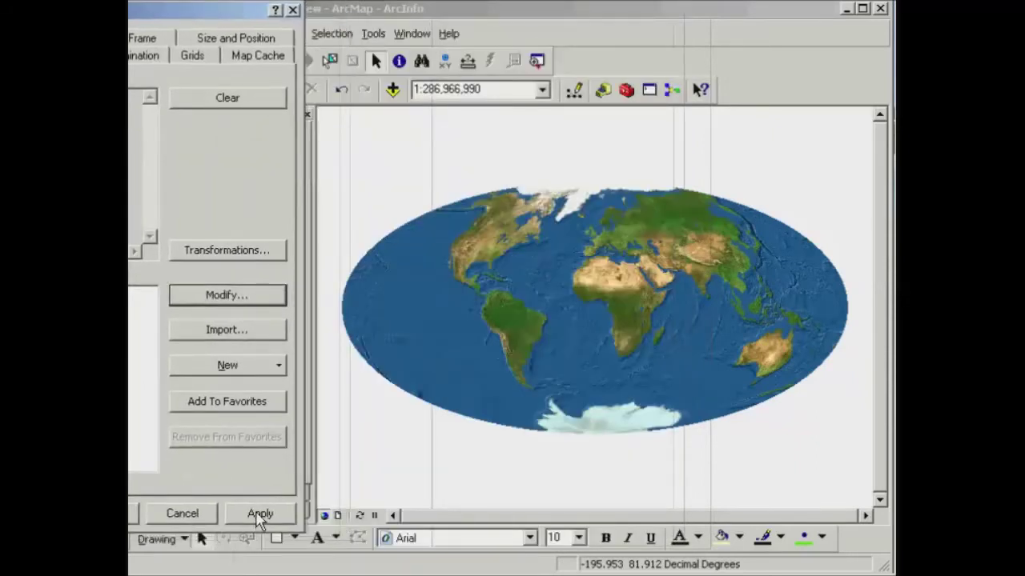
left_click(260, 515)
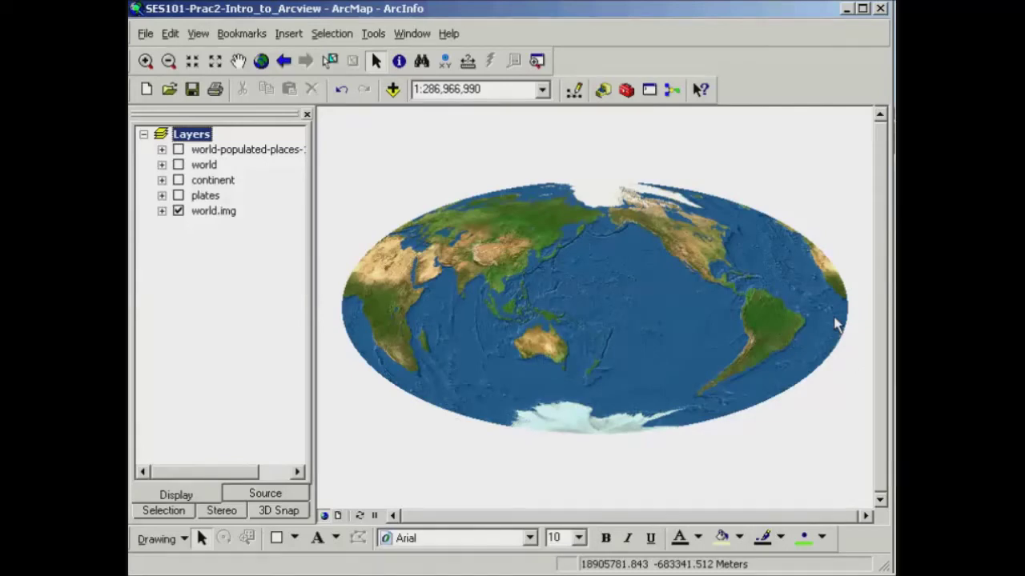
- Measure a line across Australia (4,251,902.74 m) and set distance units to Kilometers
left_click(468, 63)
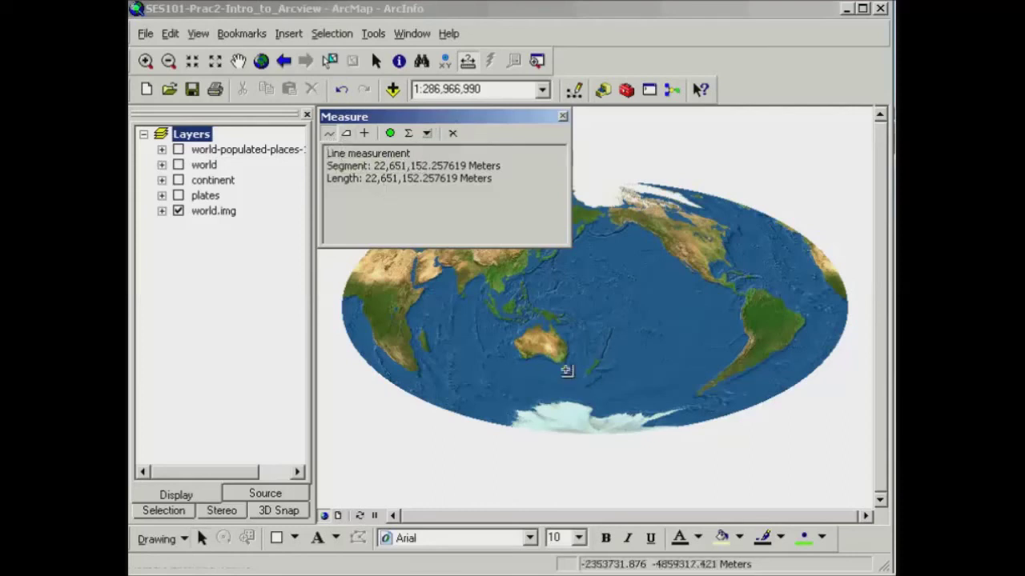
left_click(517, 345)
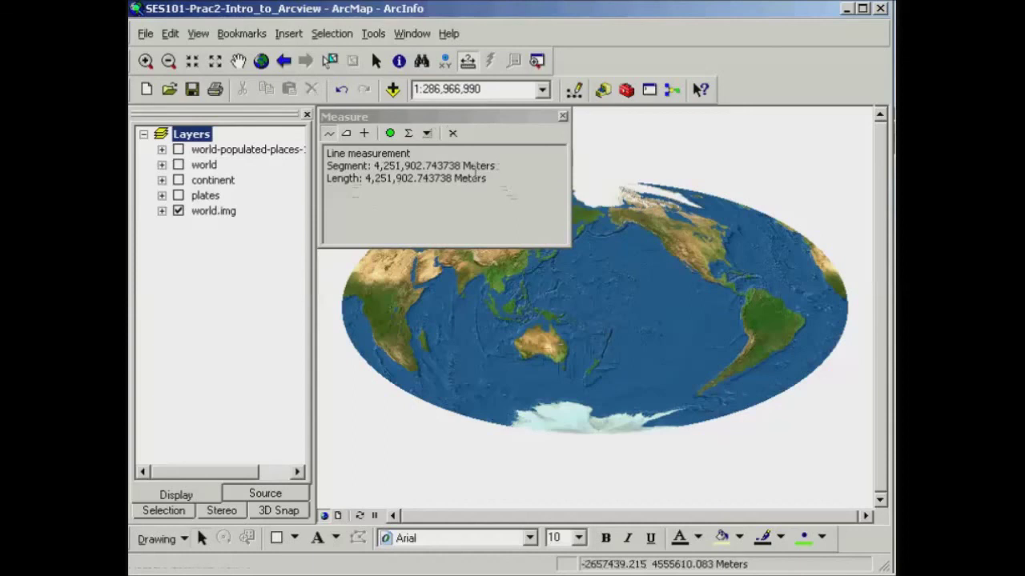
left_click(427, 134)
mouse_move(439, 157)
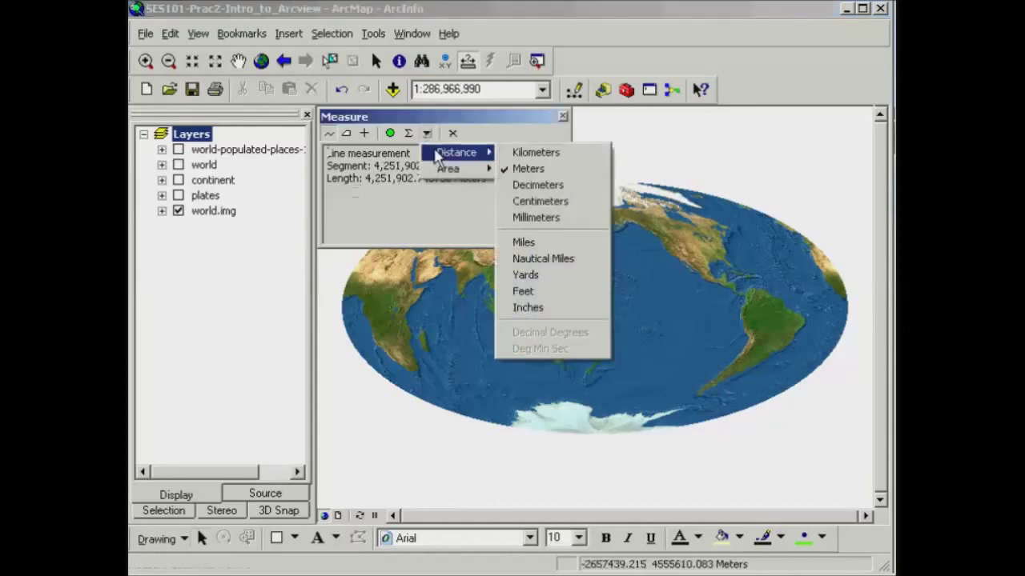
left_click(561, 152)
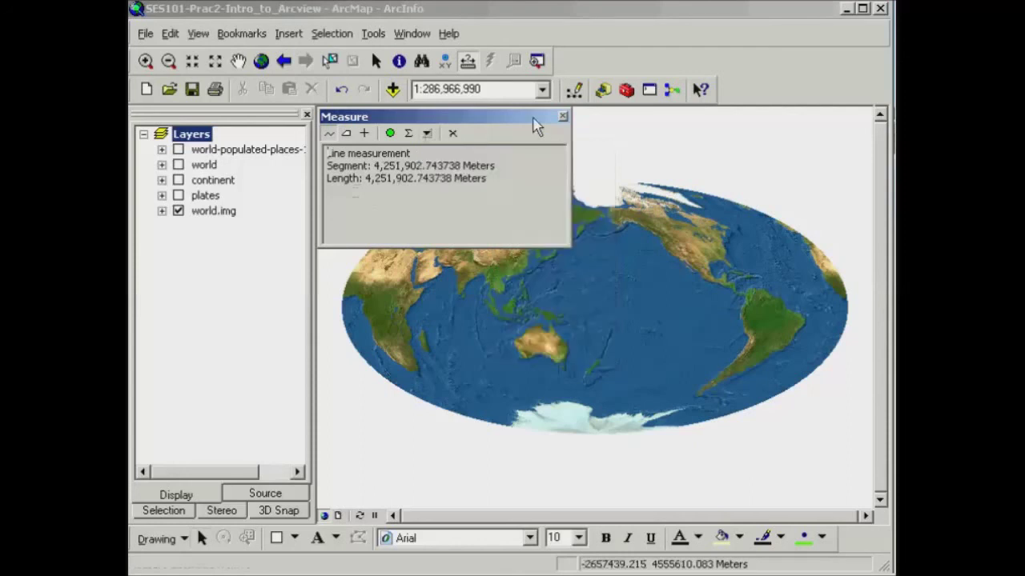
left_click(347, 136)
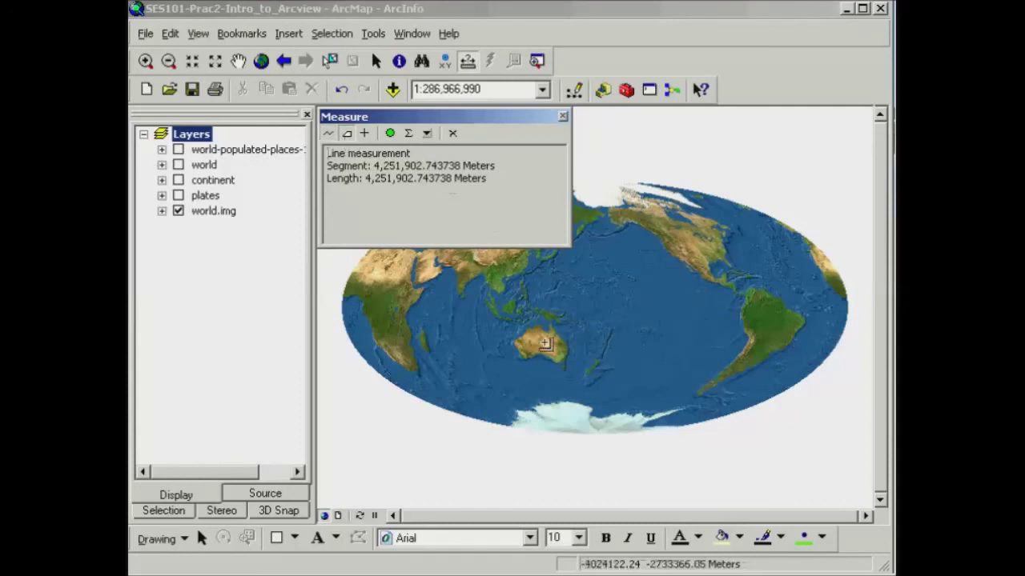
- Trace a seven-corner polygon around Australia, giving area 8,191,900,489,438.03 m² and perimeter 13,528,055.57 m
left_click(536, 328)
left_click(528, 340)
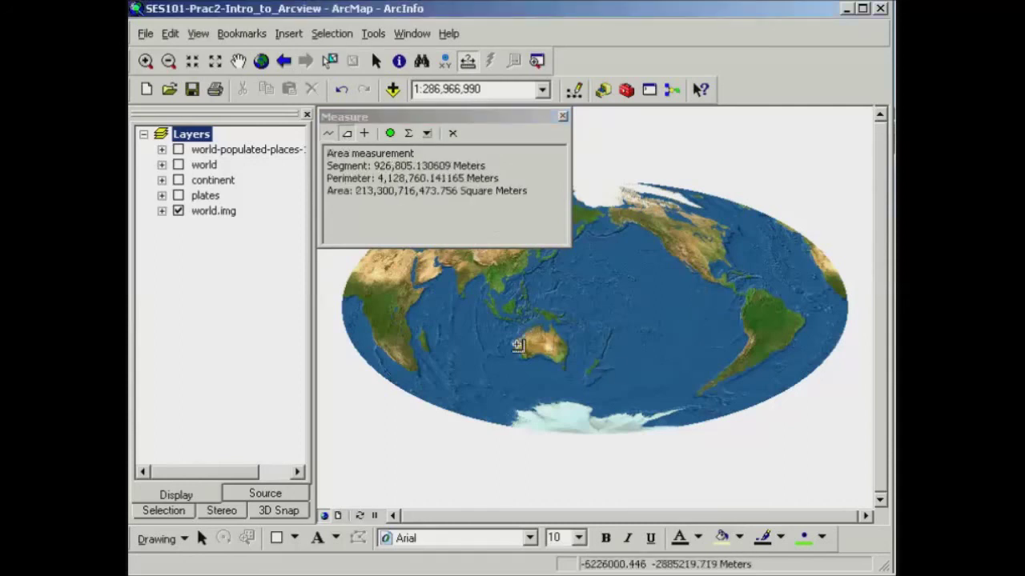
left_click(538, 359)
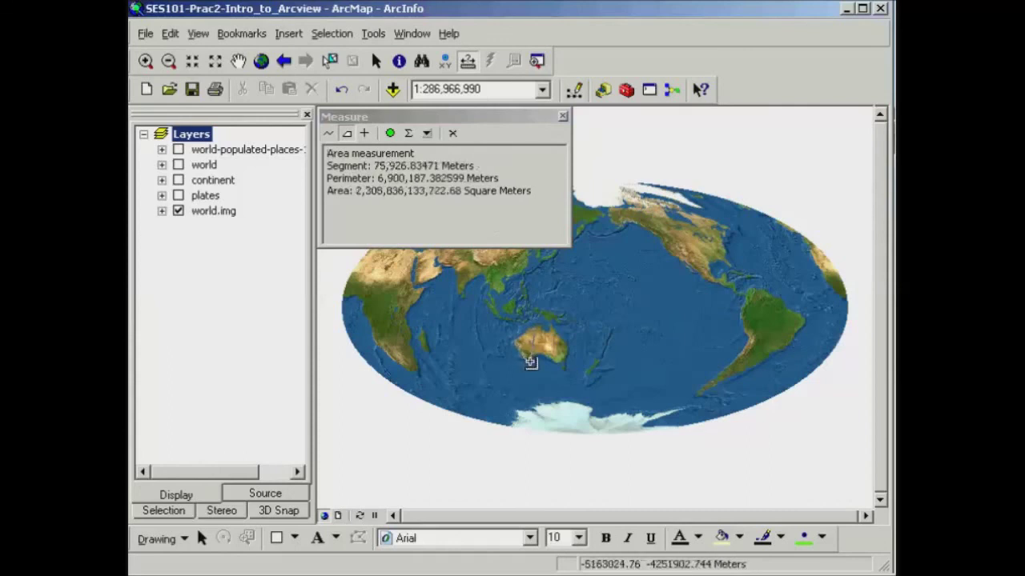
left_click(555, 361)
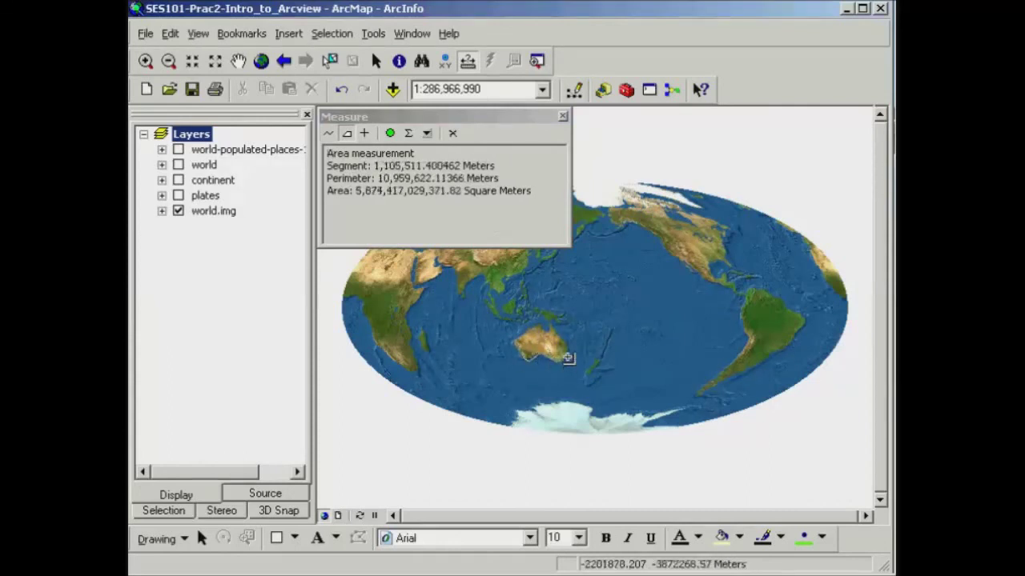
left_click(566, 350)
left_click(559, 335)
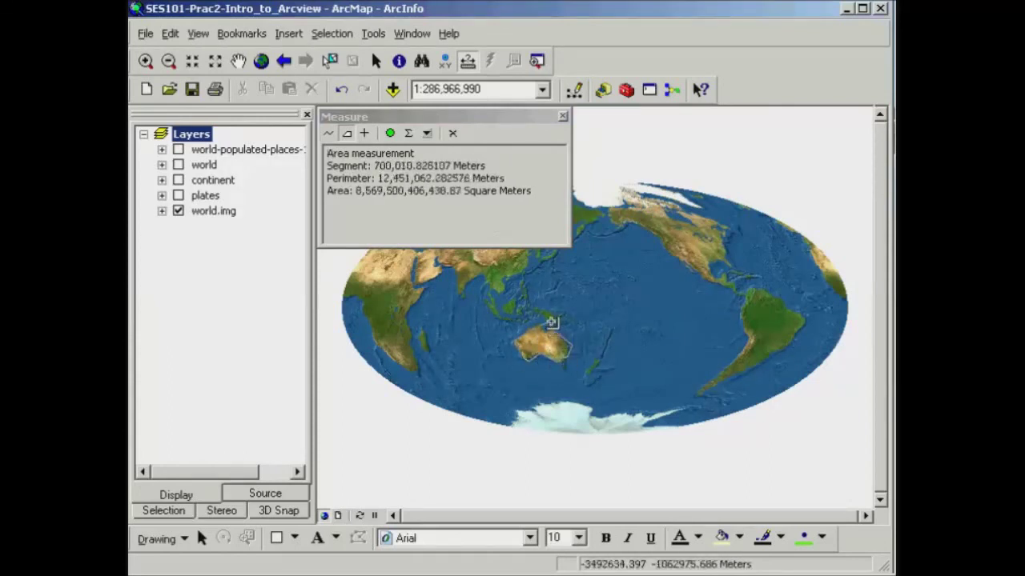
left_click(546, 327)
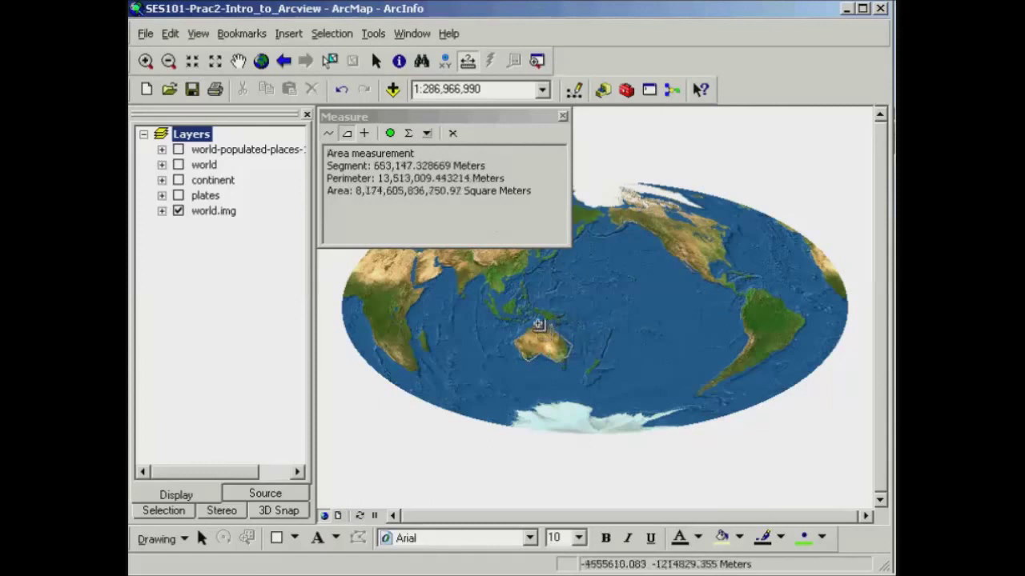
double_click(541, 324)
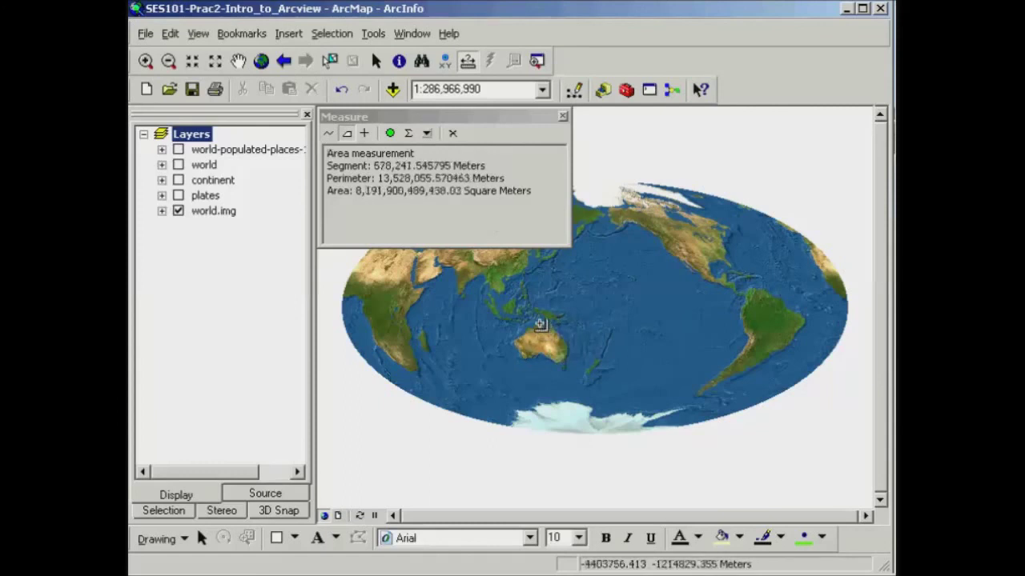